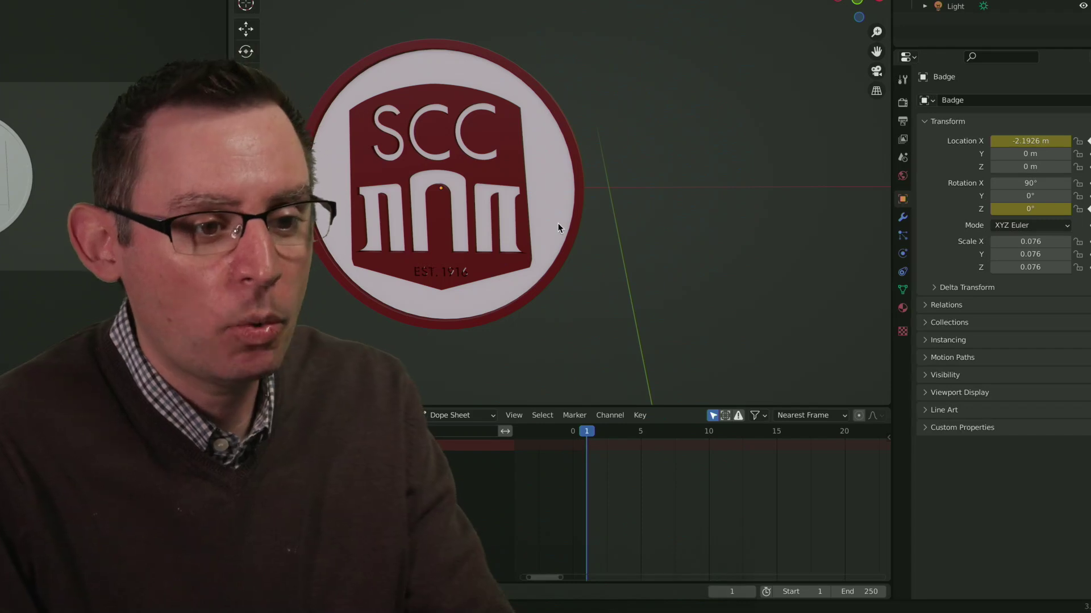
# - Move the badge's Z rotation keyframe from frame 1 to frame 5, with the current frame at 5
pyautogui.click(558, 223)
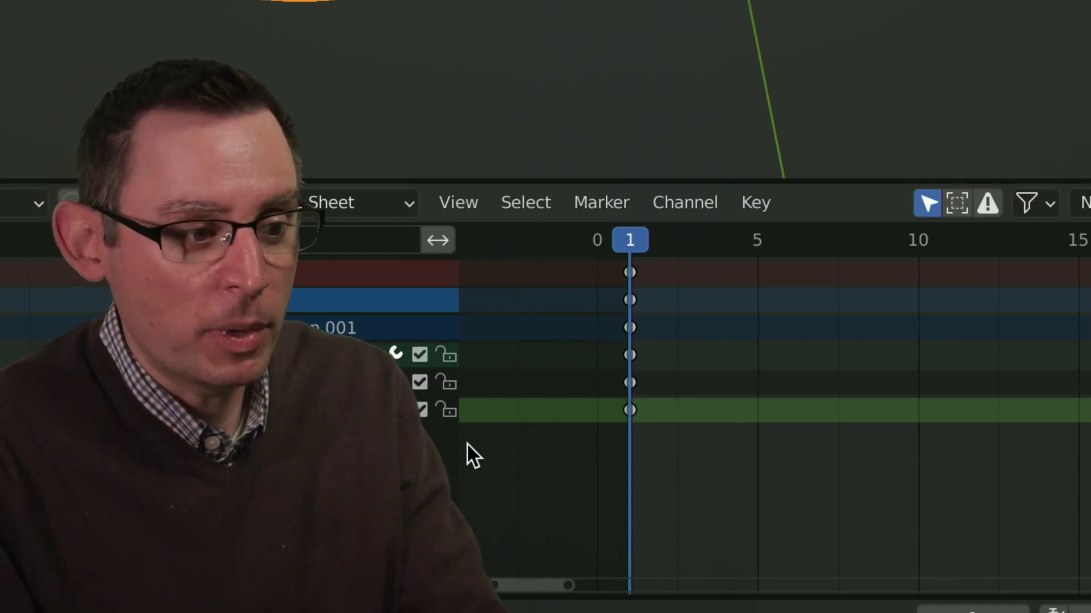
pyautogui.click(644, 469)
pyautogui.click(630, 409)
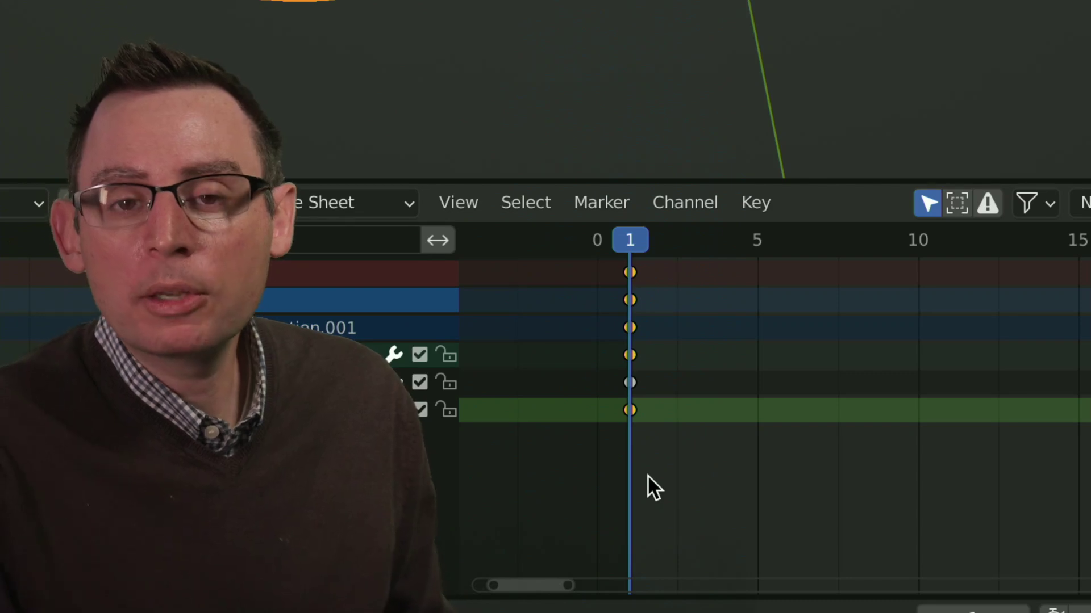
pyautogui.moveTo(651, 245); pyautogui.dragTo(754, 271)
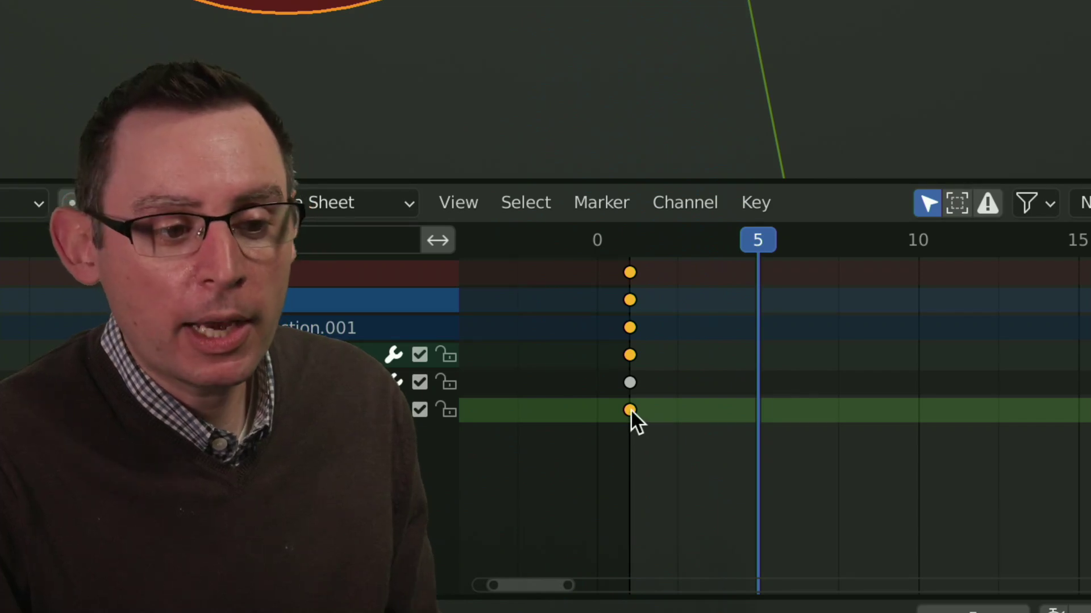
pyautogui.hotkey('shift', 'd')
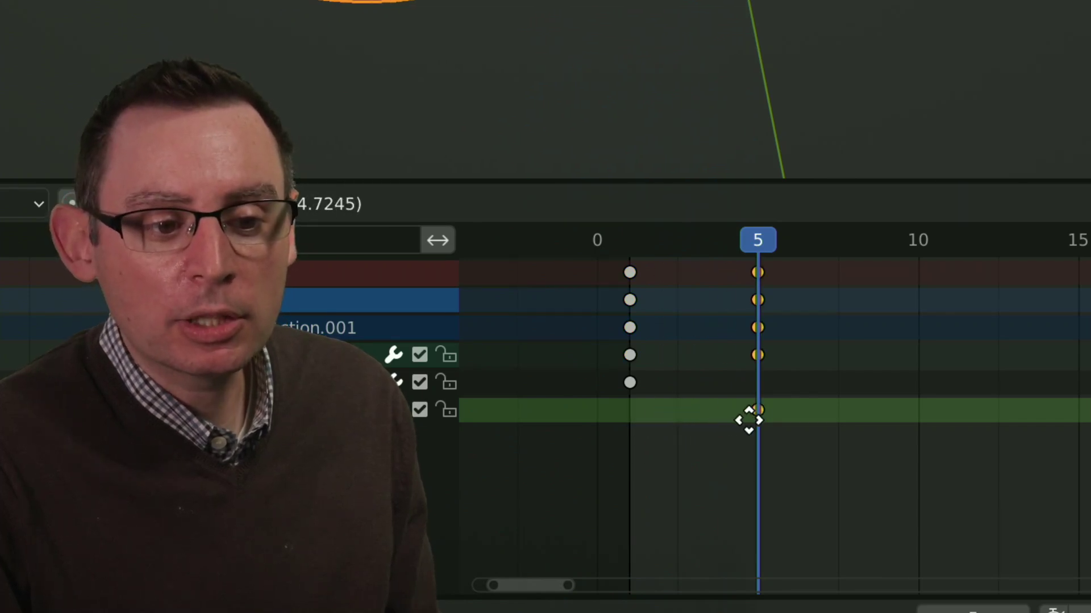
pyautogui.click(747, 419)
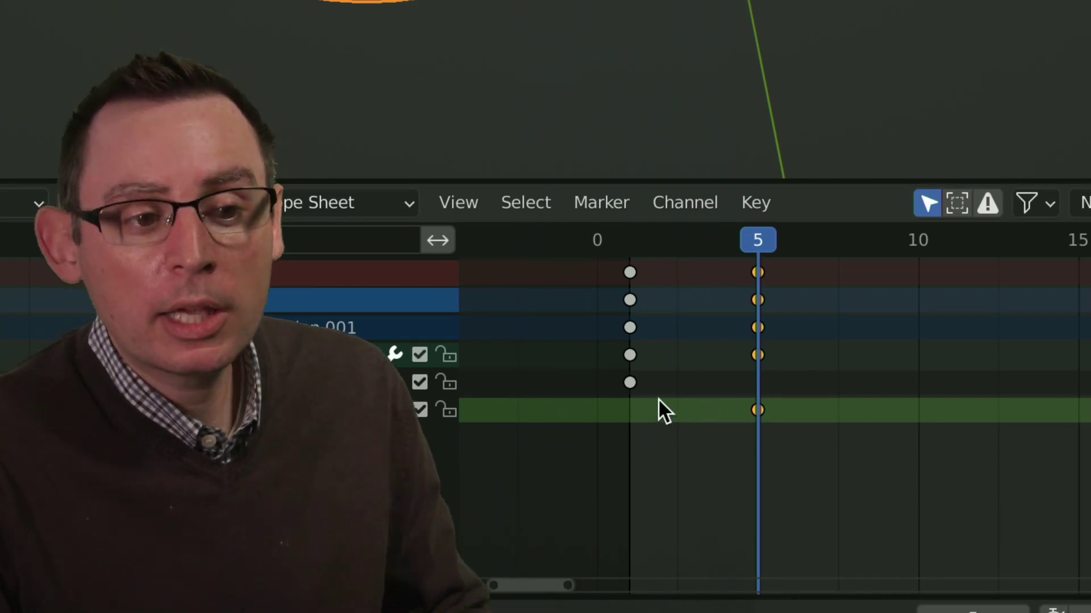
# - Try sliding the Z rotation keyframe past frame 5, return it to frame 5, and clear the keyframe selection
pyautogui.moveTo(756, 241)
pyautogui.mouseDown()
pyautogui.moveTo(728, 244)
pyautogui.moveTo(750, 251)
pyautogui.mouseUp()
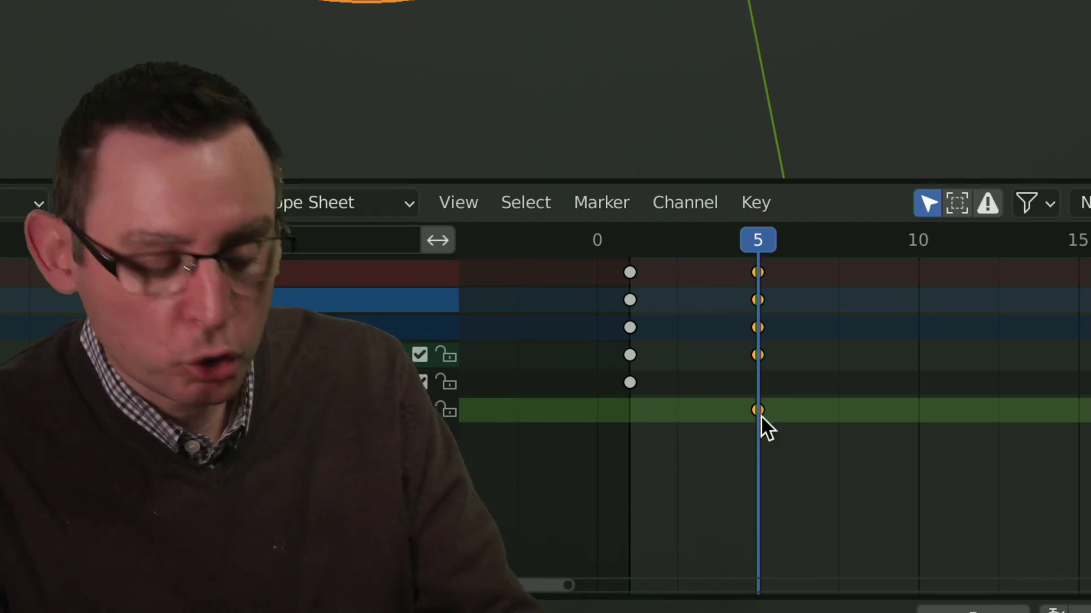
pyautogui.press('g')
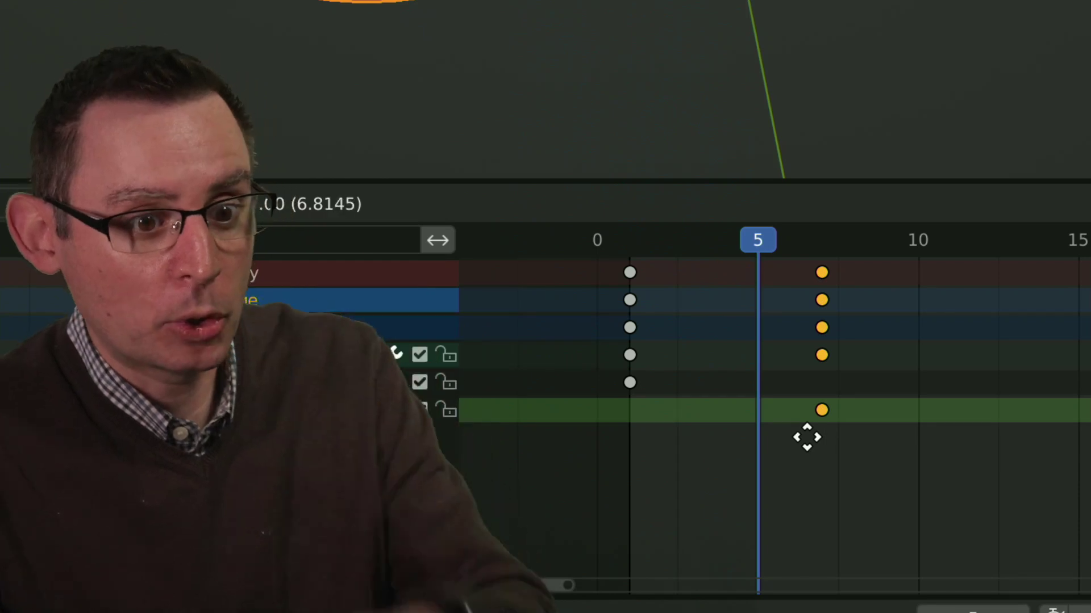
pyautogui.click(757, 445)
pyautogui.click(710, 462)
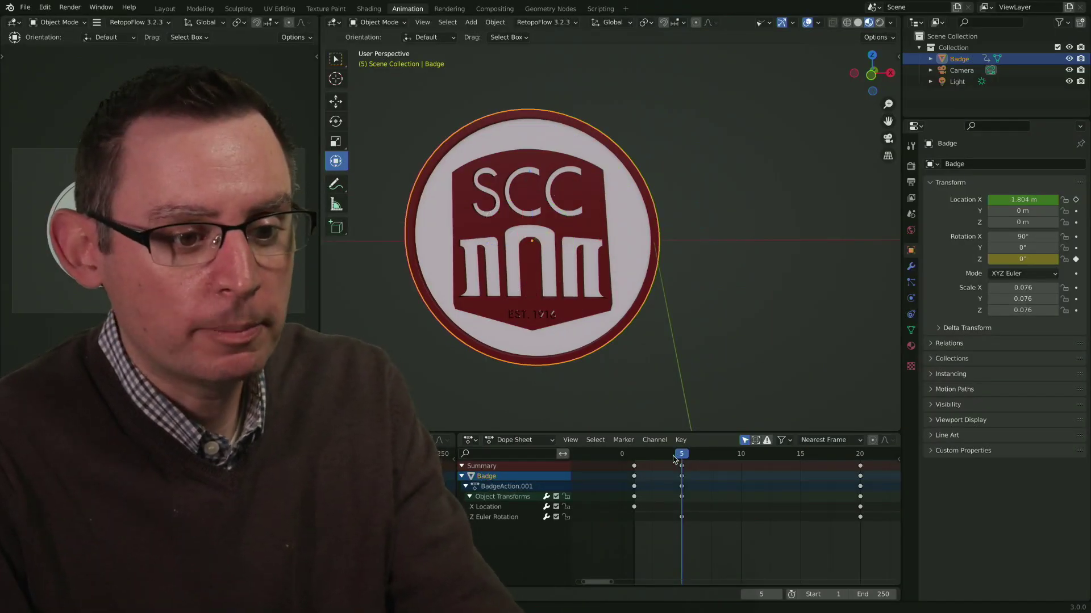
# - Advance the timeline from frame 1 to frame 20 and move the Z rotation keyframe at frame 20 to frame 15
pyautogui.click(634, 459)
pyautogui.moveTo(635, 463); pyautogui.dragTo(852, 489)
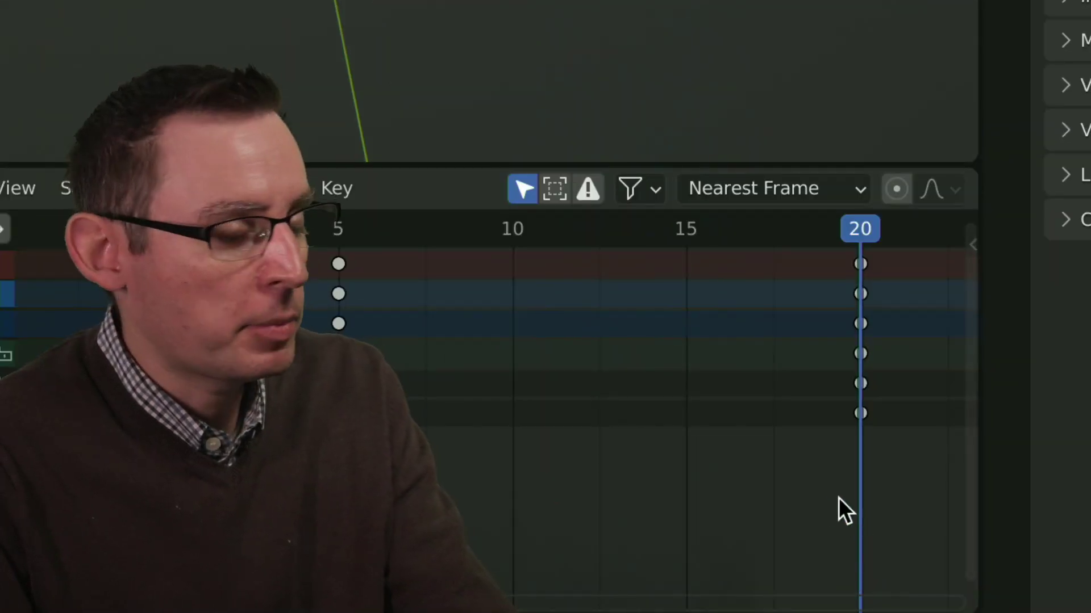
pyautogui.click(860, 412)
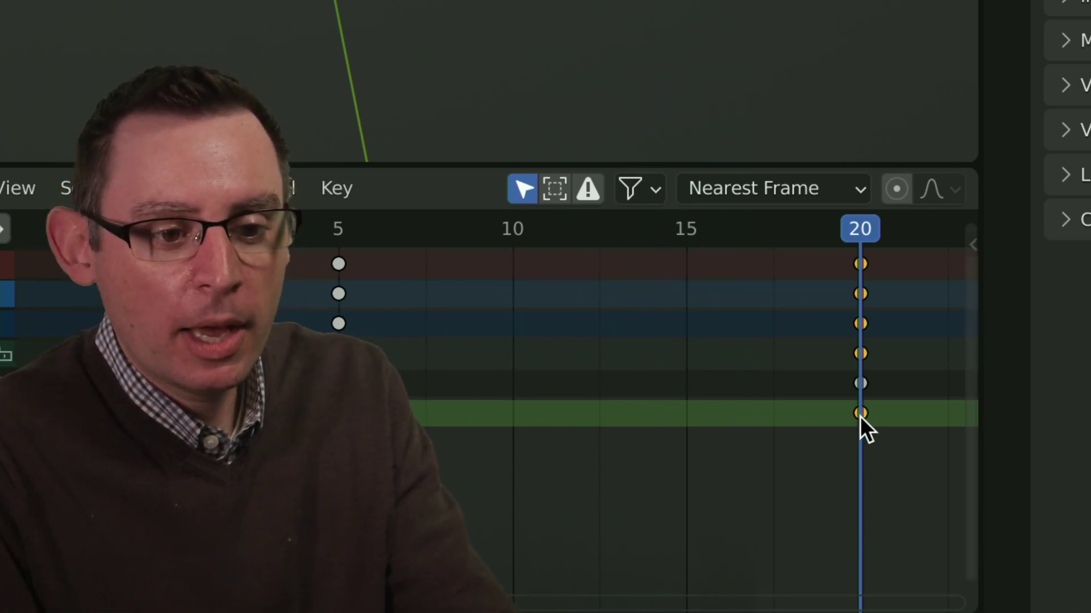
pyautogui.moveTo(853, 413); pyautogui.dragTo(686, 414)
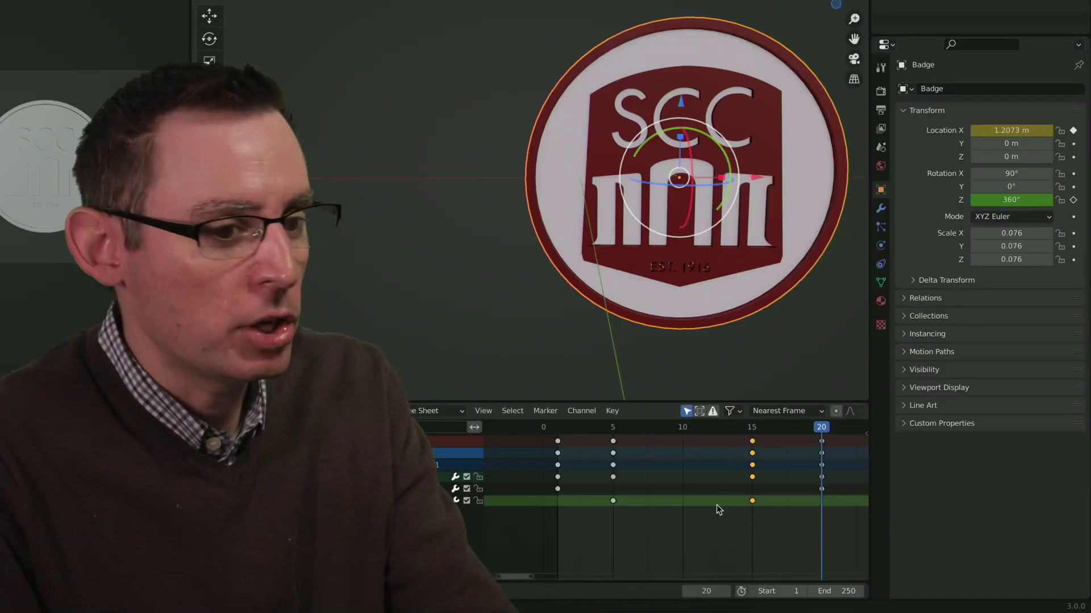
# - Preview the badge's slide and rotation from the start of the timeline to frame 15, then return to frame 1
pyautogui.press('Left')
pyautogui.press('Left')
pyautogui.press('Left')
pyautogui.press('Left')
pyautogui.press('Left')
pyautogui.press('Left')
pyautogui.press('Left')
pyautogui.press('Left')
pyautogui.press('Left')
pyautogui.press('Left')
pyautogui.press('Left')
pyautogui.press('Left')
pyautogui.press('Left')
pyautogui.press('Left')
pyautogui.press('Left')
pyautogui.press('Left')
pyautogui.press('Left')
pyautogui.press('Left')
pyautogui.press('Left')
pyautogui.press('Left')
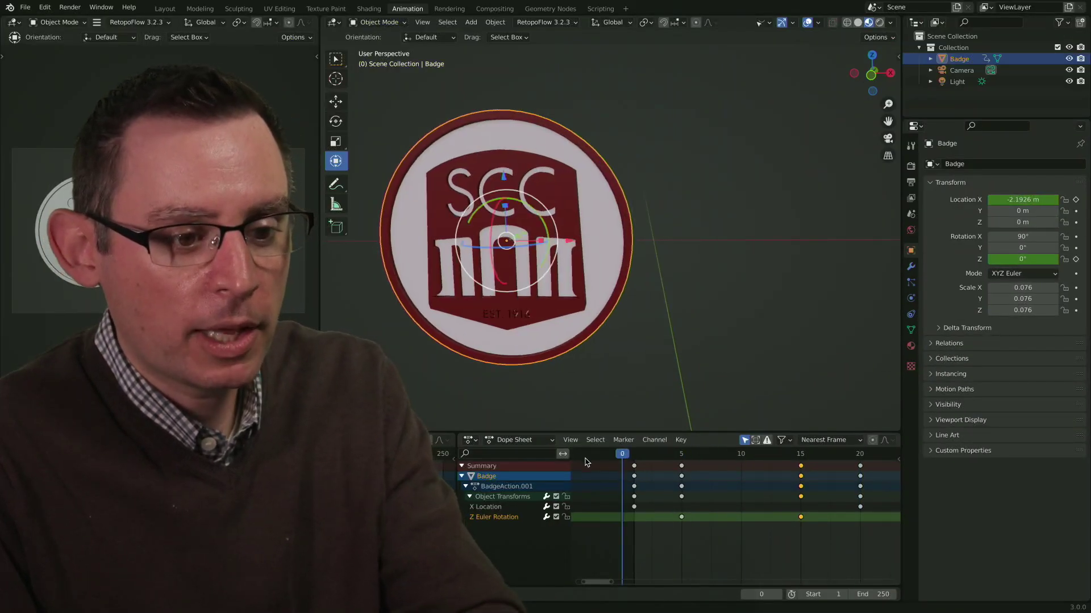
pyautogui.moveTo(622, 454); pyautogui.dragTo(798, 462)
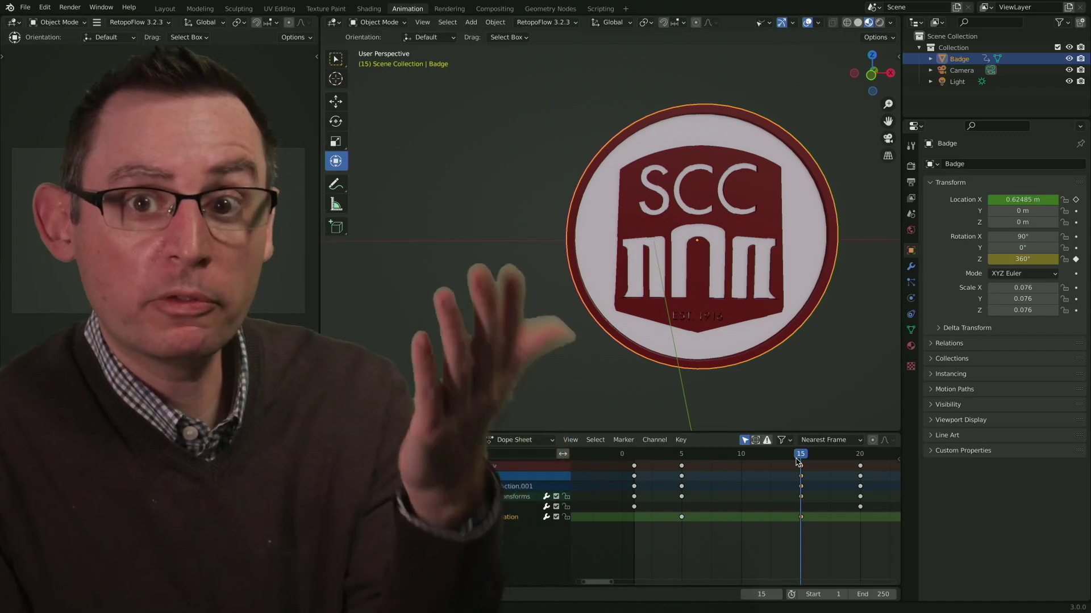
pyautogui.moveTo(798, 461); pyautogui.dragTo(634, 462)
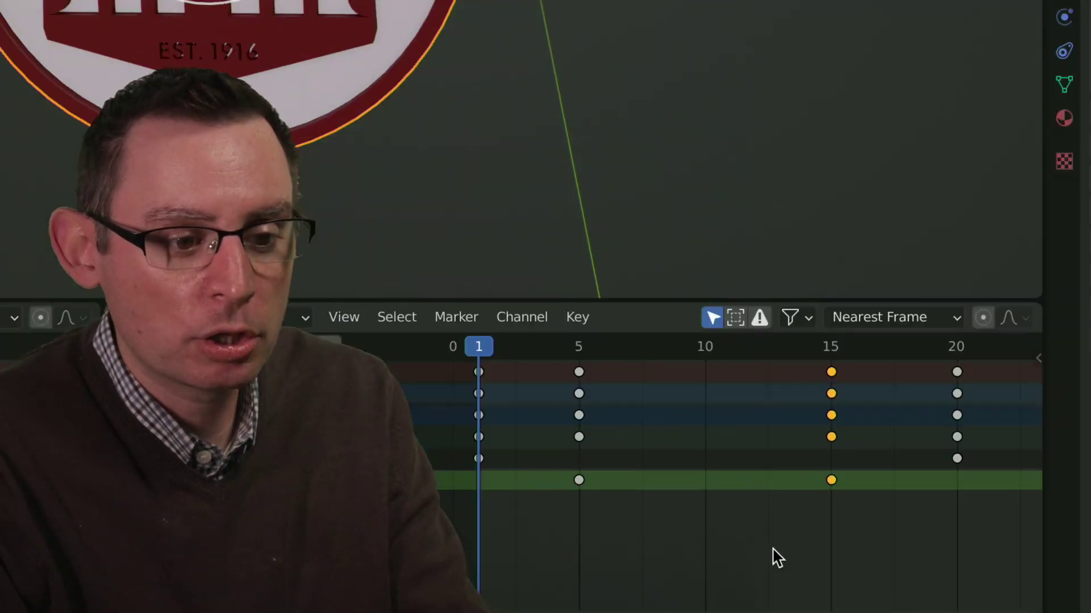
# - Compare the Z rotation at frames 5 and 15, and try setting it to 720° at frame 15 without replacing the keyframe
pyautogui.click(521, 434)
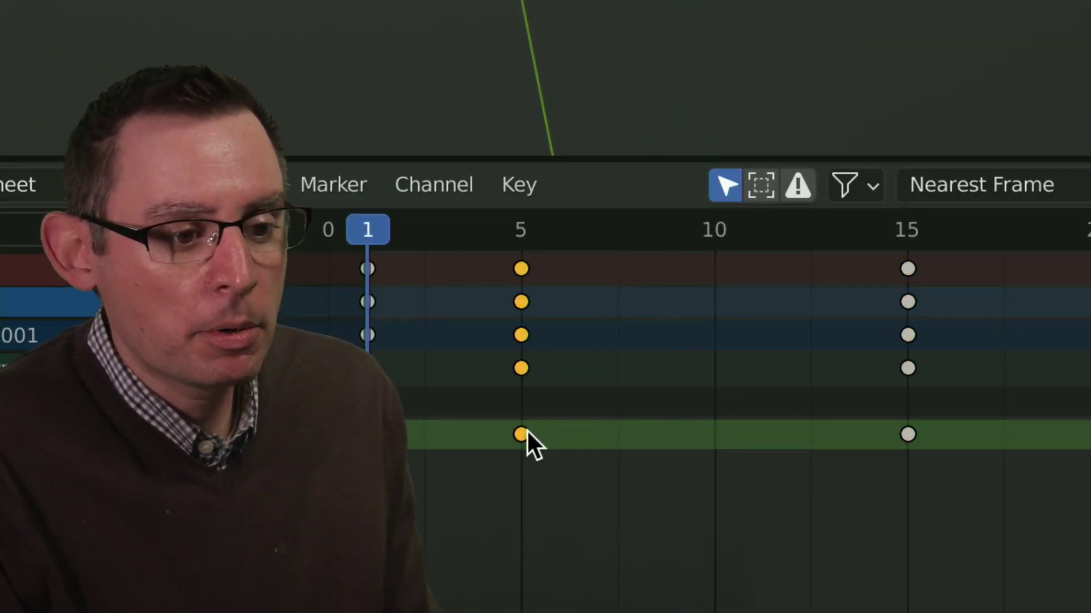
pyautogui.moveTo(374, 232); pyautogui.dragTo(503, 251)
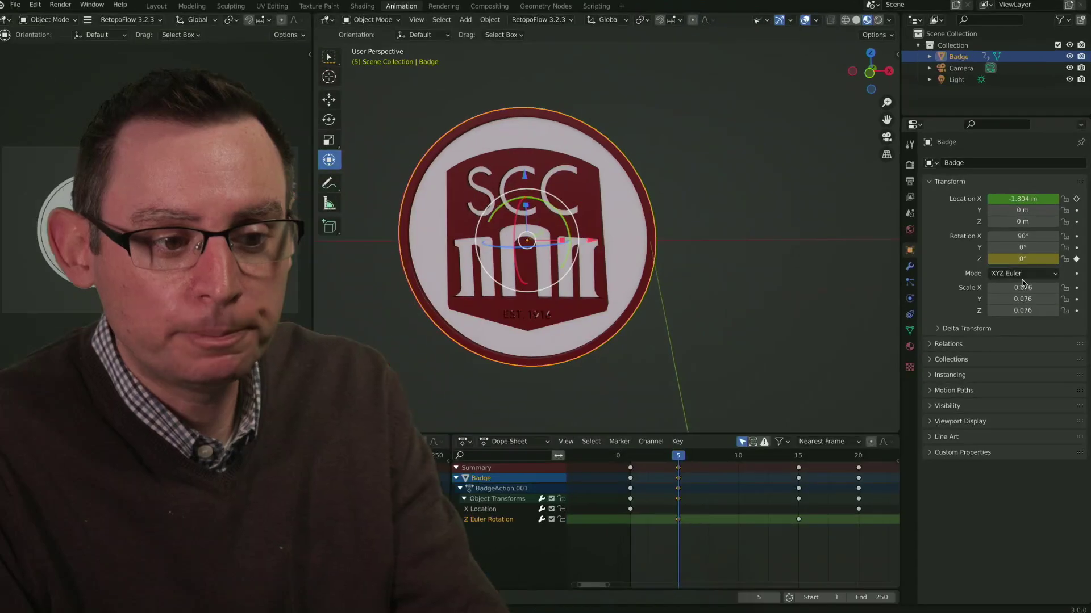
pyautogui.moveTo(682, 462); pyautogui.dragTo(803, 467)
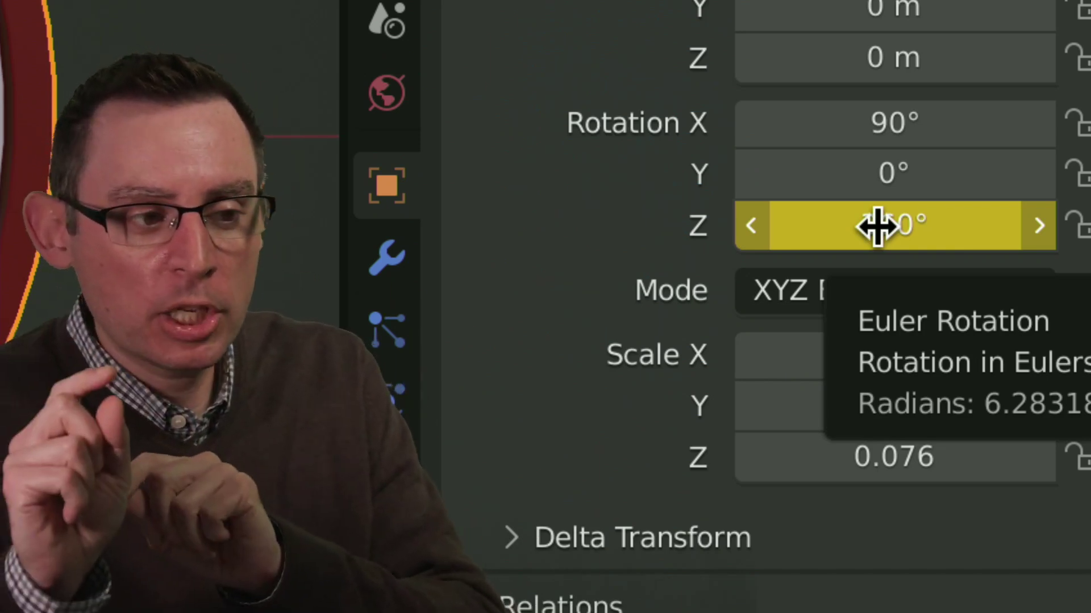
pyautogui.click(877, 226)
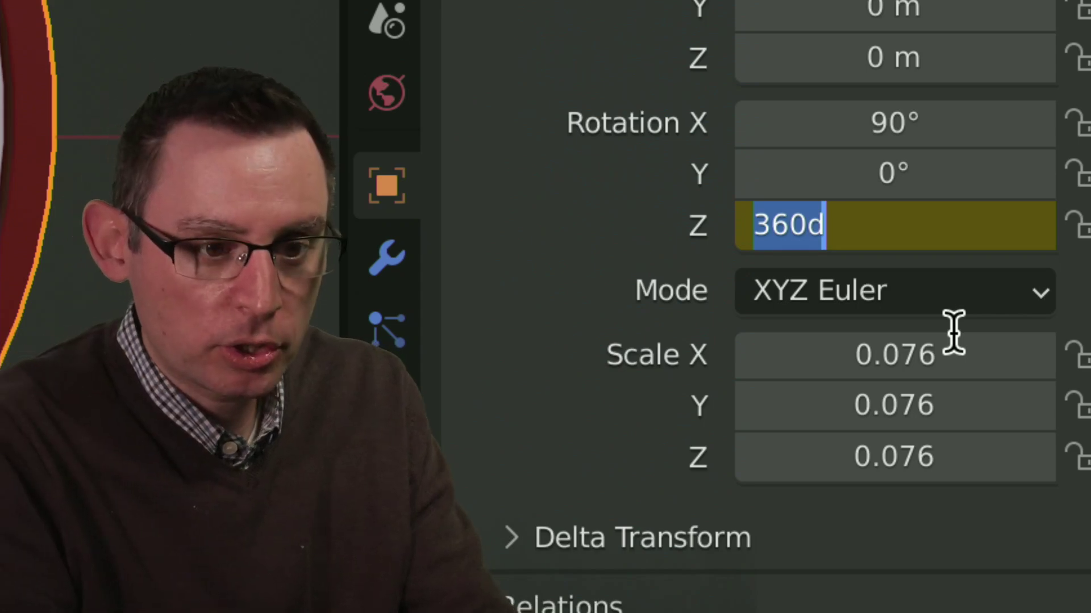
pyautogui.write('720')
pyautogui.press('Return')
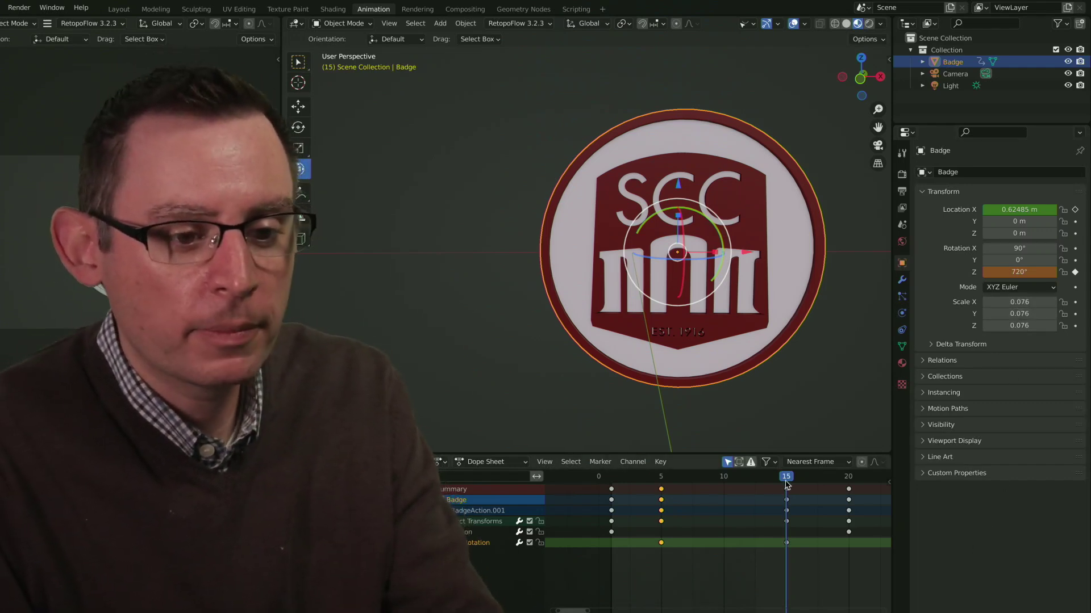
# - Go back to frame 5 and return to frame 15 to check whether the new Z rotation value is kept
pyautogui.moveTo(786, 478); pyautogui.dragTo(661, 495)
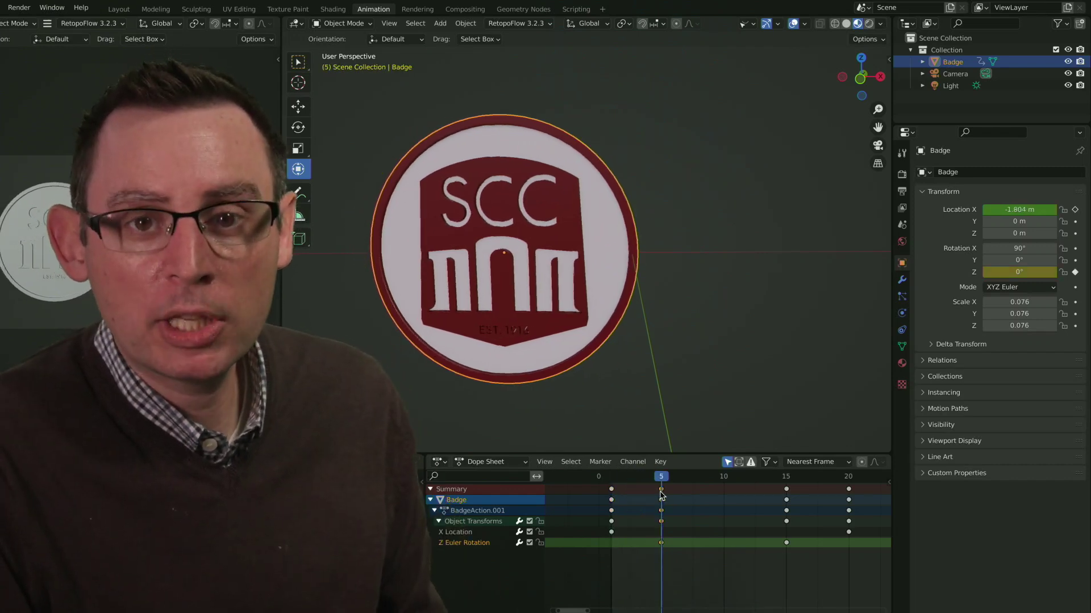
pyautogui.moveTo(660, 496); pyautogui.dragTo(784, 491)
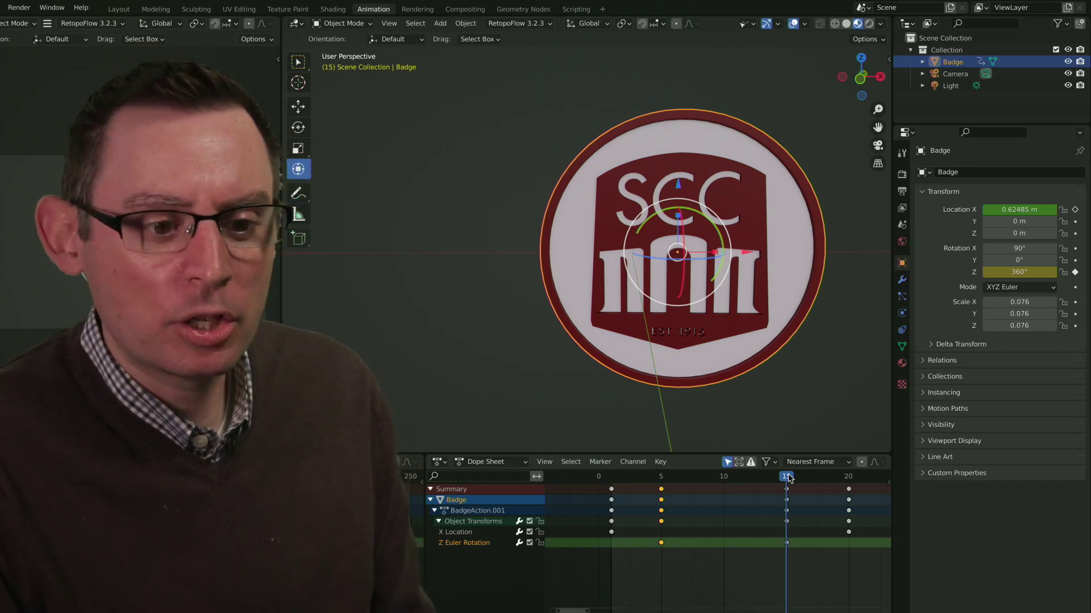
pyautogui.moveTo(789, 478)
pyautogui.mouseDown()
pyautogui.moveTo(761, 478)
pyautogui.moveTo(788, 478)
pyautogui.mouseUp()
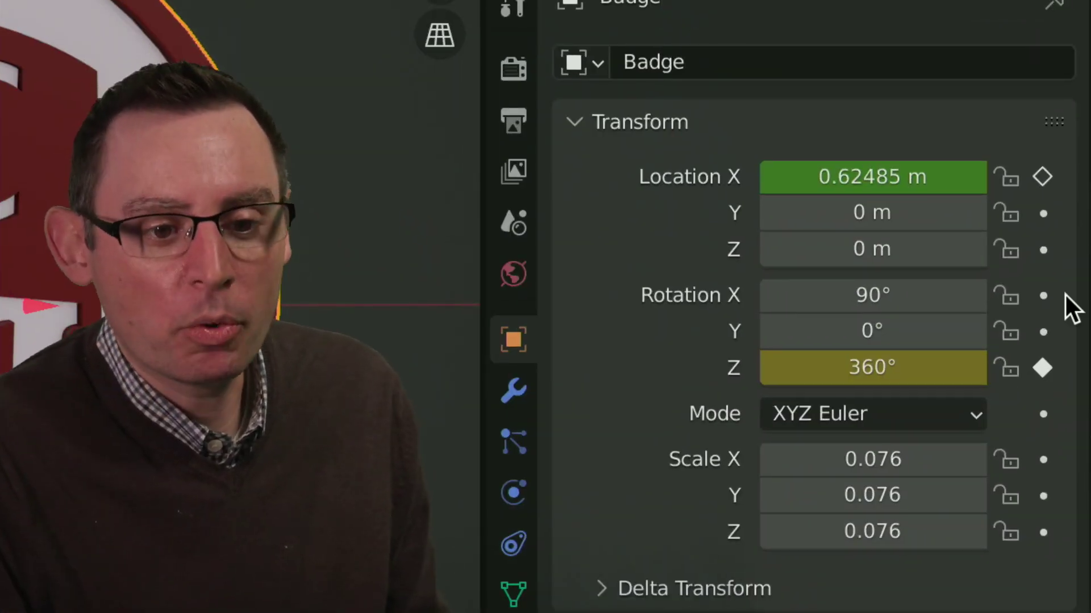
# - Set the badge's Z rotation to 720° at frame 15 and replace the single keyframe for that value
pyautogui.click(843, 357)
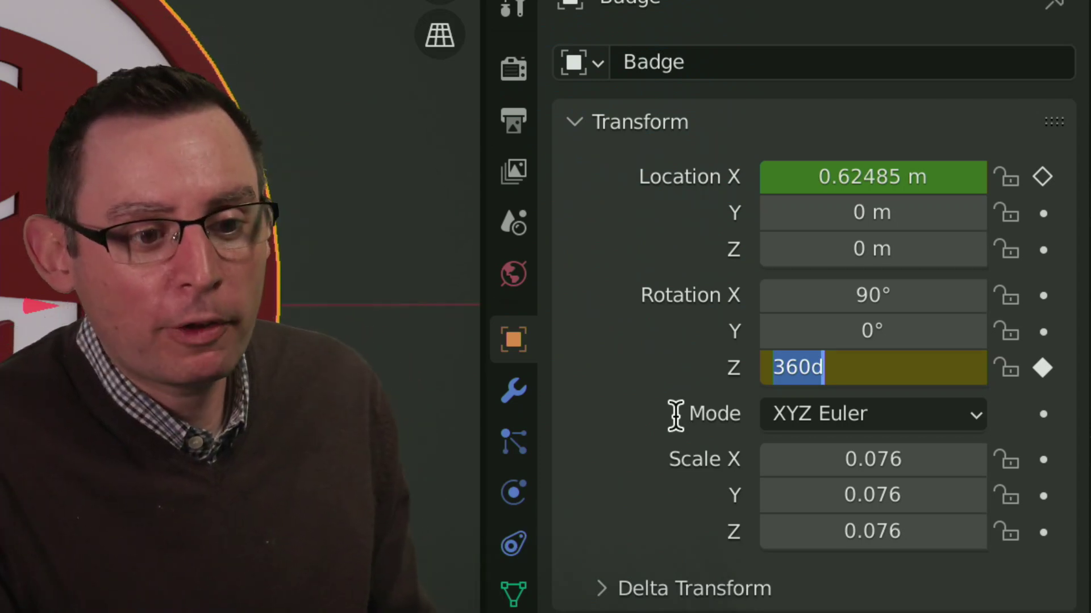
pyautogui.press('Return')
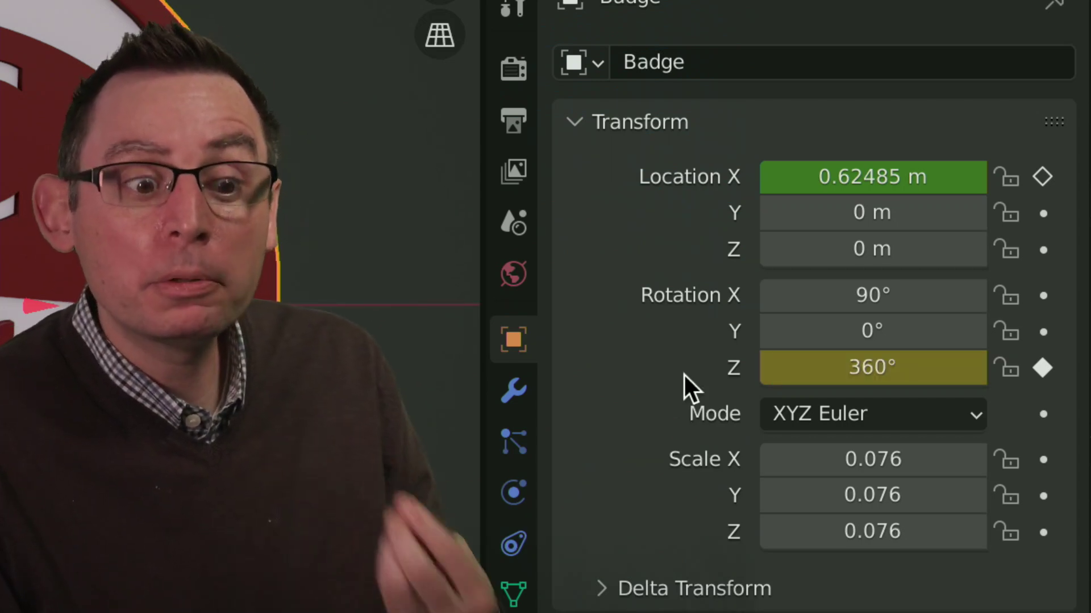
pyautogui.click(844, 369)
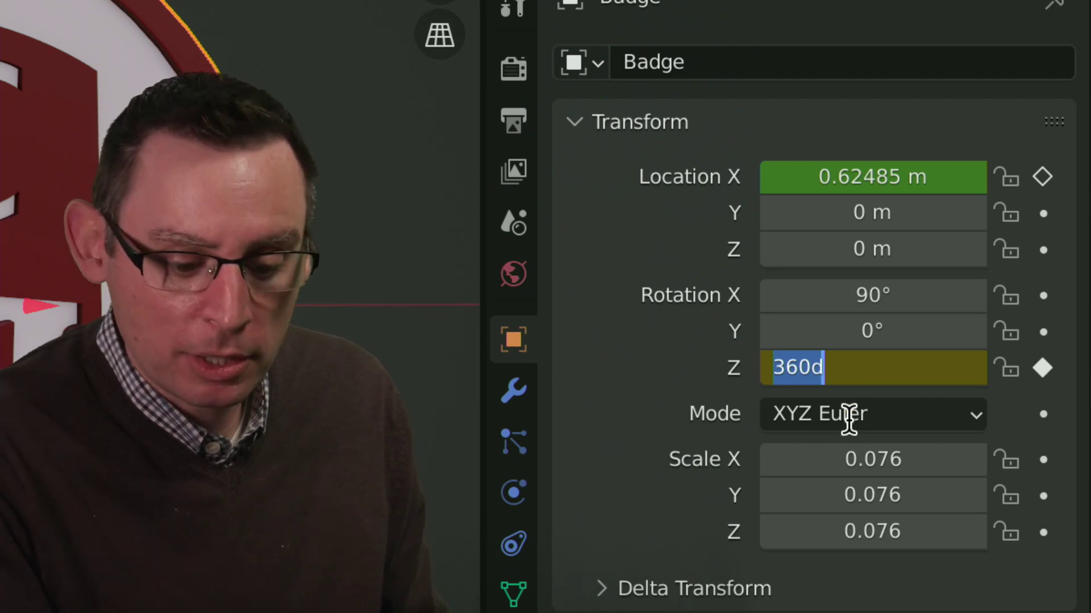
pyautogui.write('720')
pyautogui.press('Return')
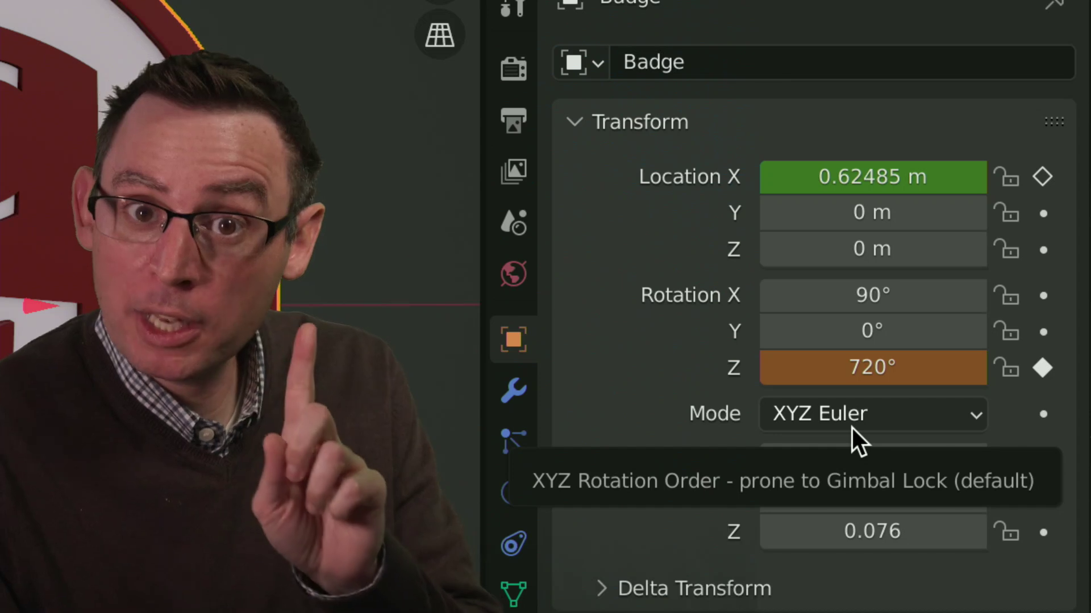
pyautogui.rightClick(908, 373)
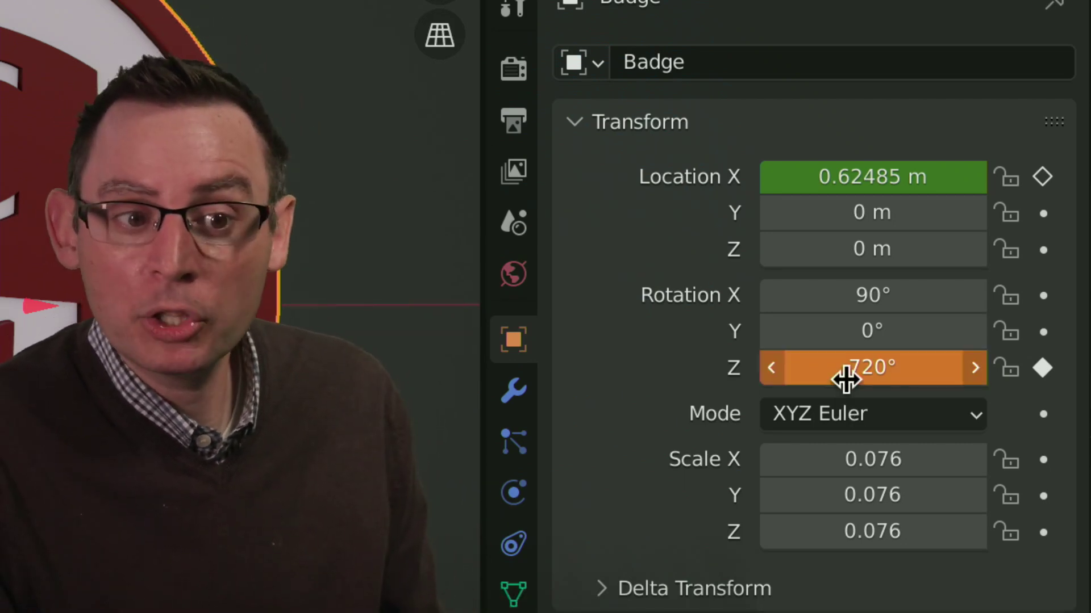
pyautogui.rightClick(865, 368)
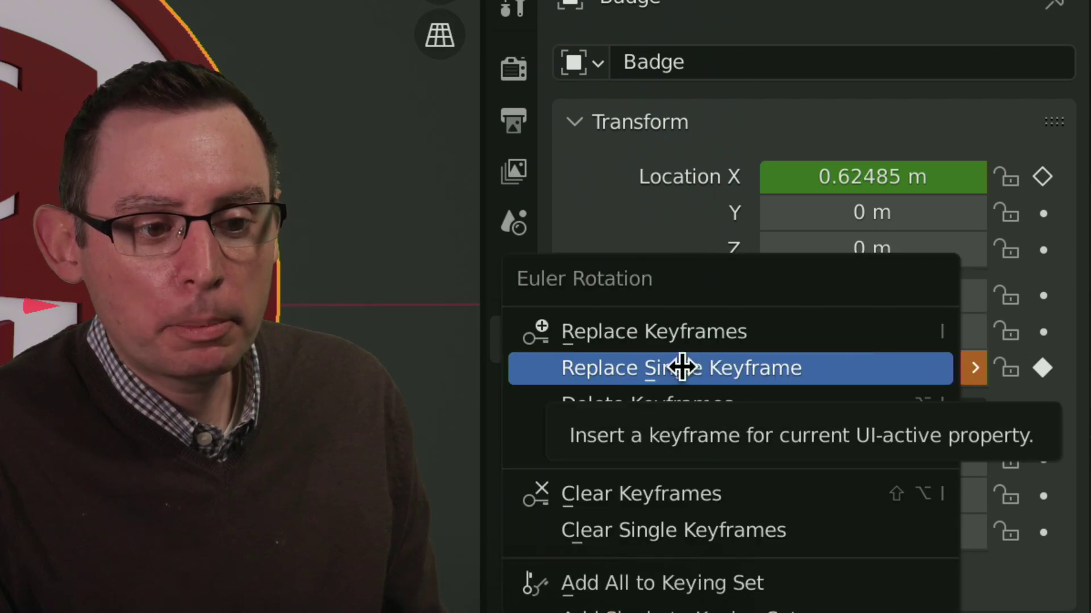
pyautogui.click(735, 370)
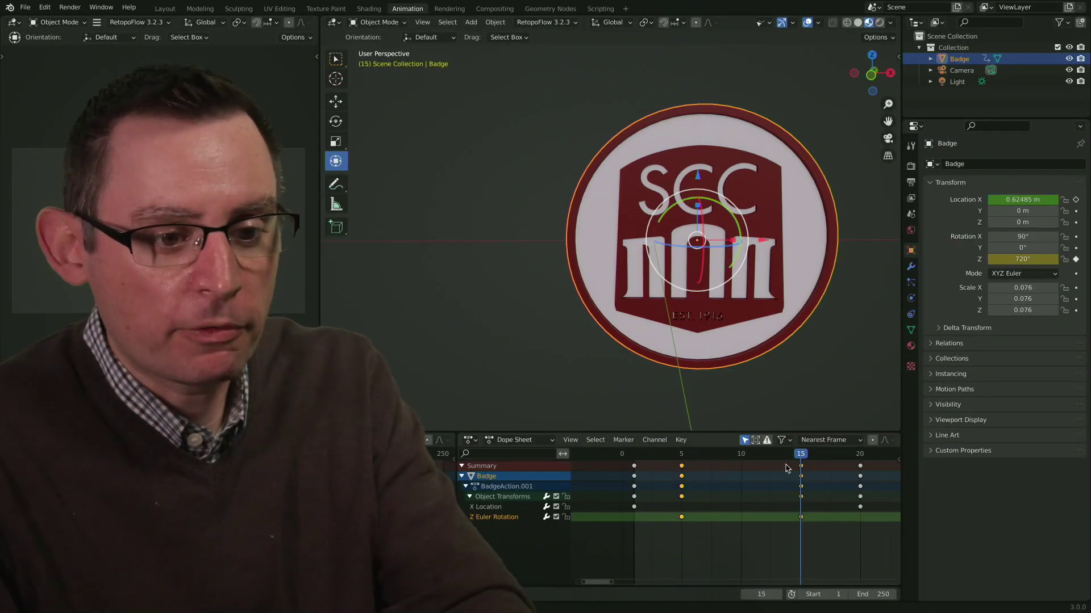
# - Review the updated spin by going from frame 15 back to frame 1 and on to frame 5
pyautogui.moveTo(797, 458); pyautogui.dragTo(800, 513)
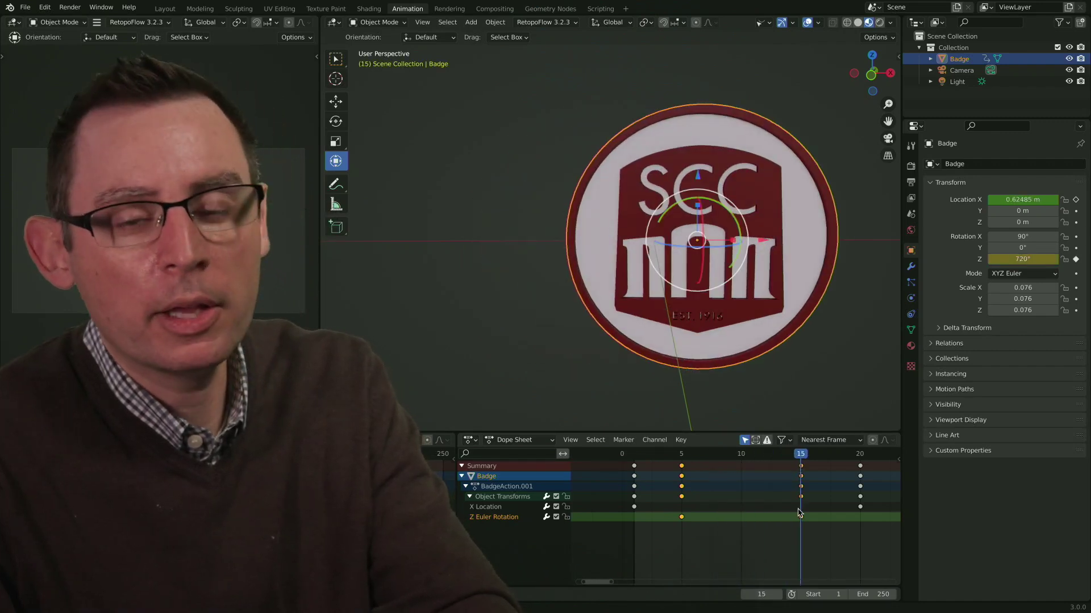
pyautogui.moveTo(771, 463); pyautogui.dragTo(636, 475)
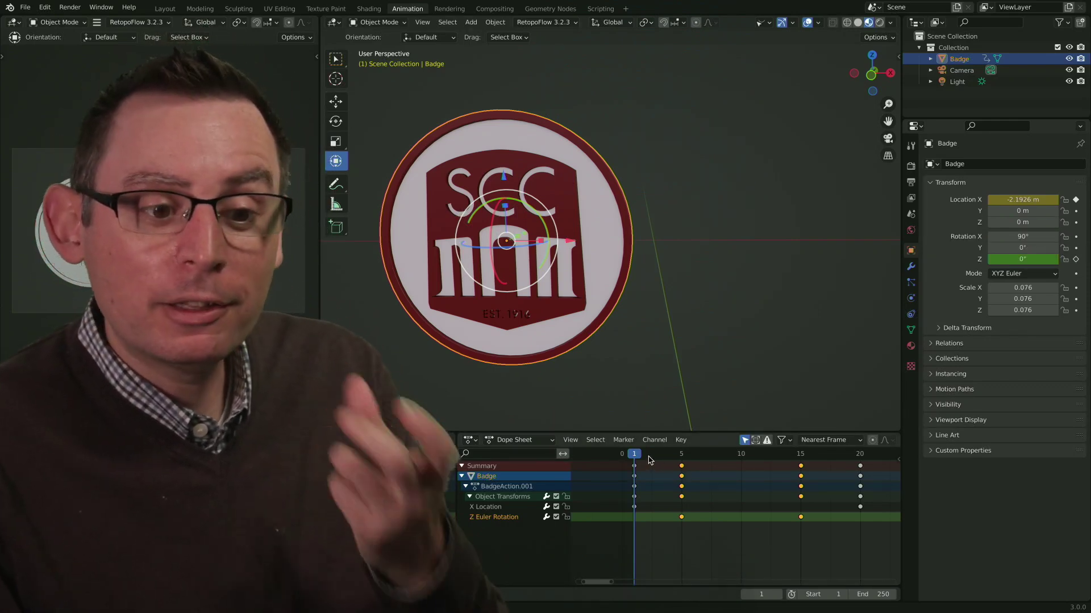
pyautogui.moveTo(666, 458)
pyautogui.mouseDown()
pyautogui.moveTo(657, 456)
pyautogui.moveTo(682, 459)
pyautogui.mouseUp()
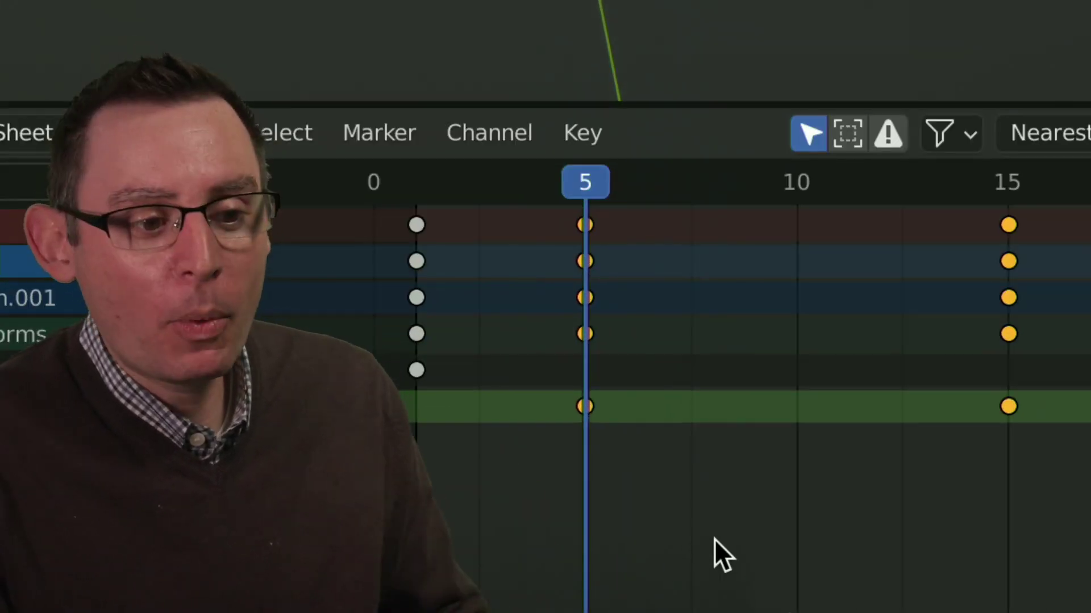
# - Select only the badge's rotation keyframe at frame 5 and delete it
pyautogui.click(650, 501)
pyautogui.keyDown('alt'); pyautogui.click(589, 406); pyautogui.keyUp('alt')
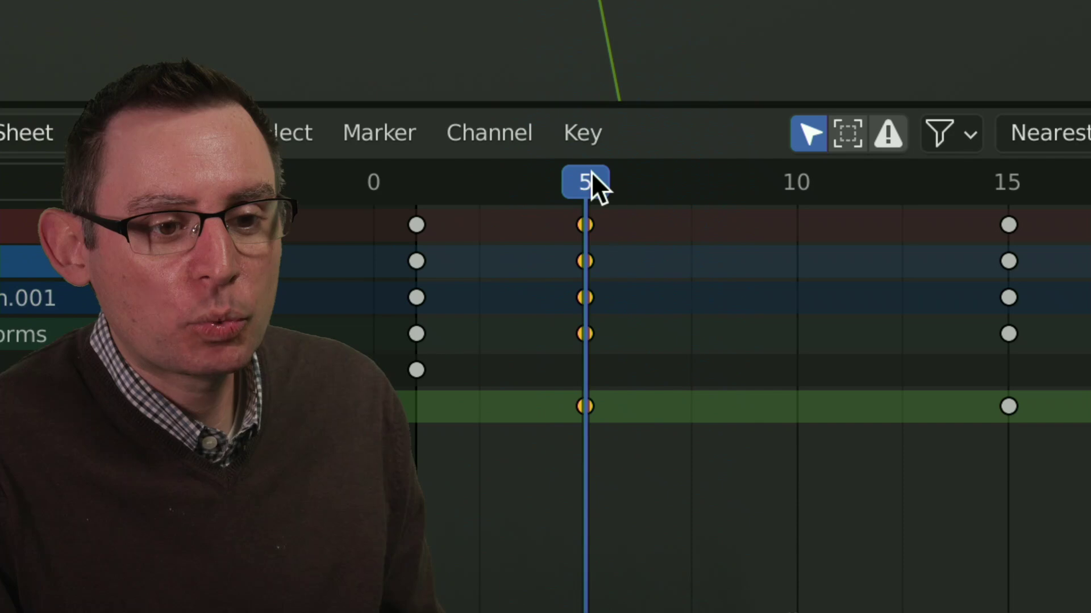
pyautogui.moveTo(591, 173); pyautogui.dragTo(822, 211)
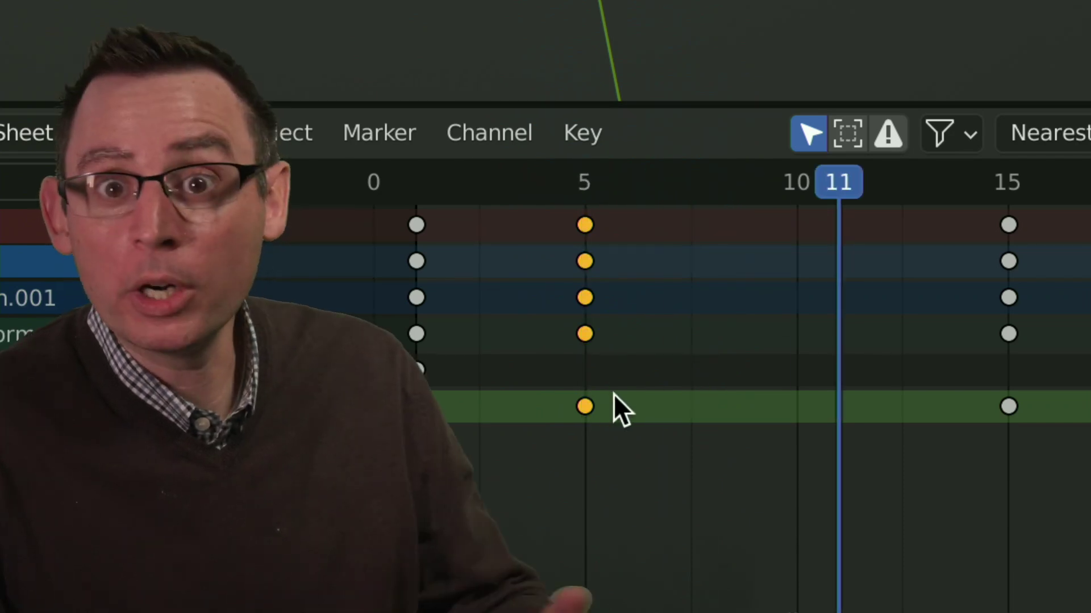
pyautogui.rightClick(587, 407)
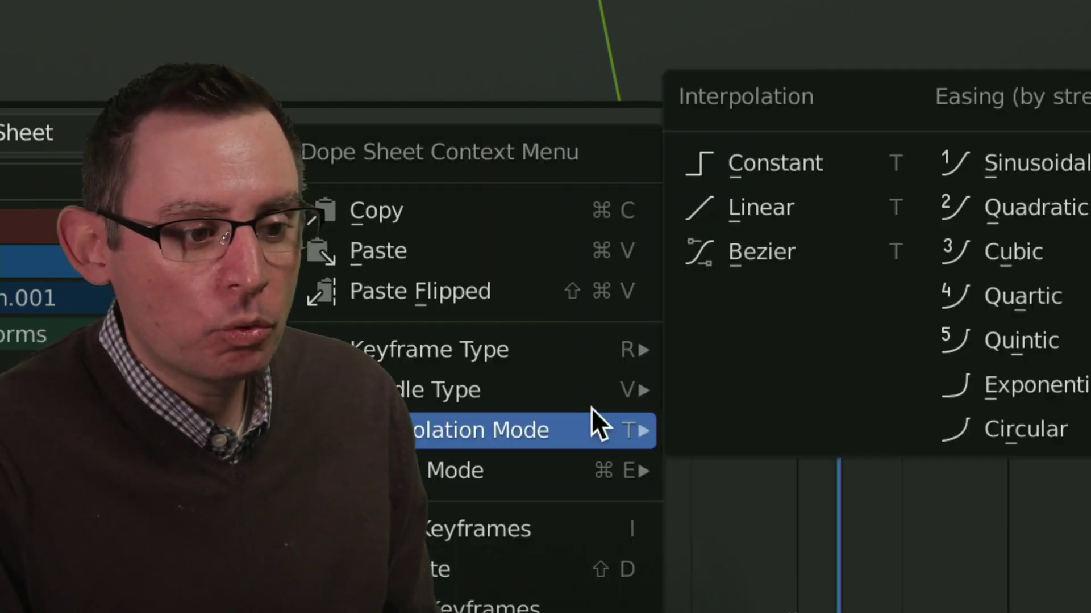
pyautogui.moveTo(553, 471)
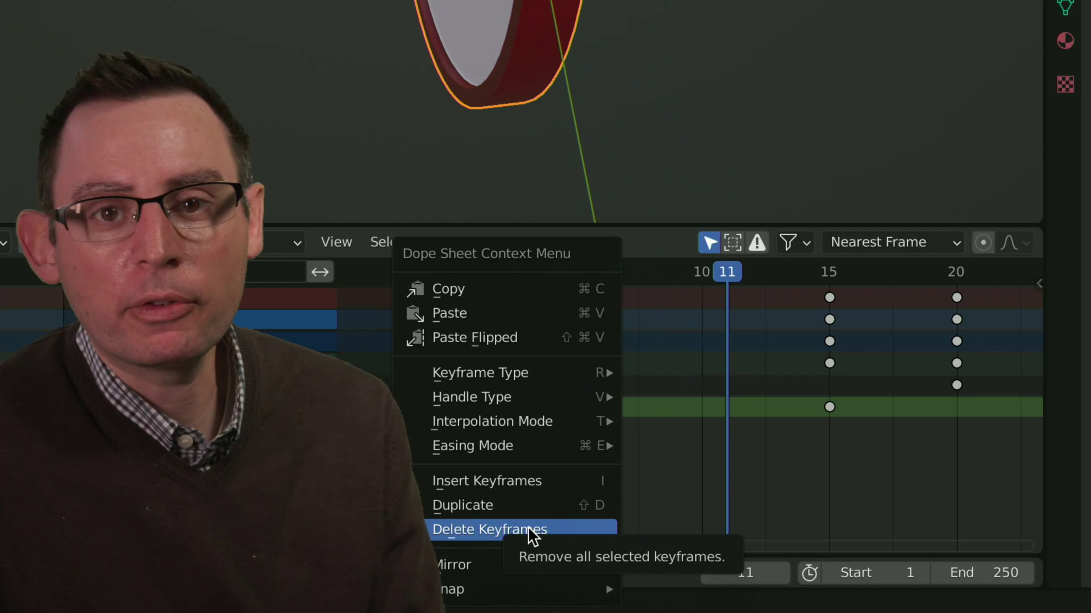
pyautogui.click(527, 530)
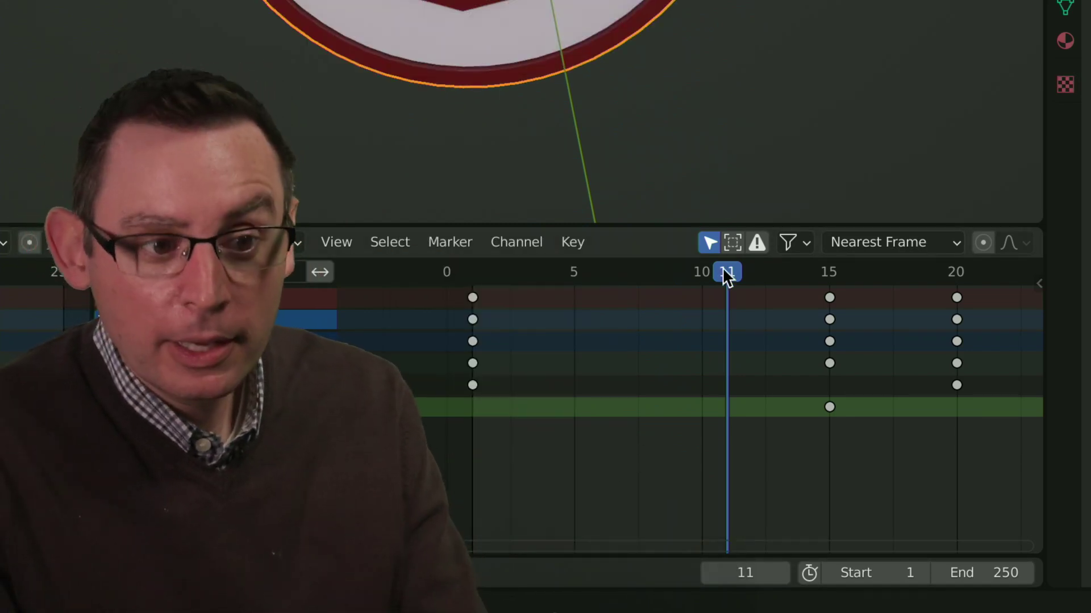
# - Move the playhead to frame 13 and delete the badge's remaining rotation keyframe at frame 15
pyautogui.moveTo(737, 271); pyautogui.dragTo(769, 284)
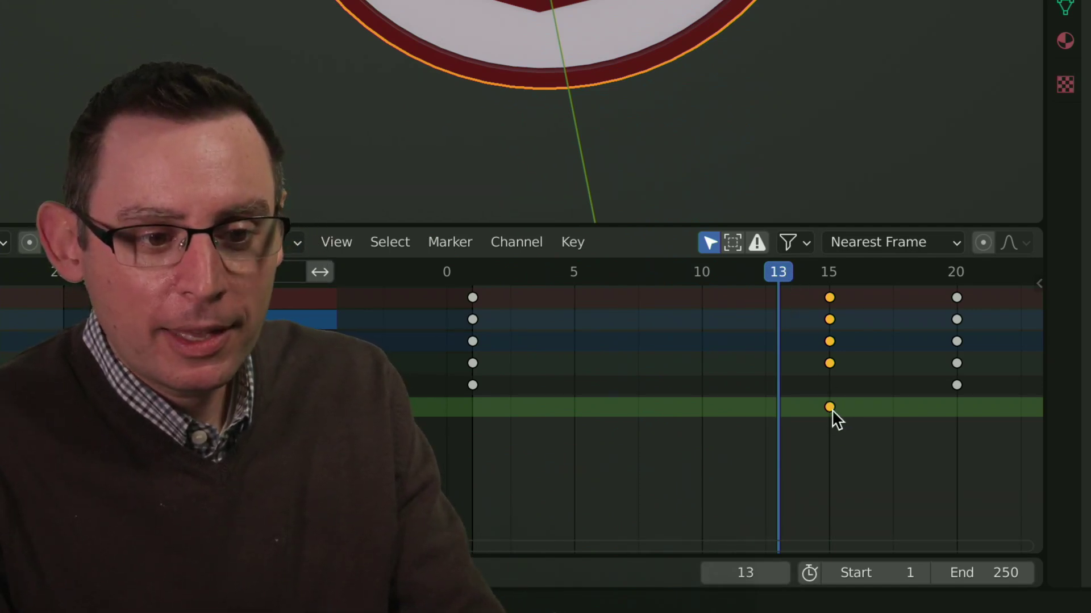
pyautogui.press('x')
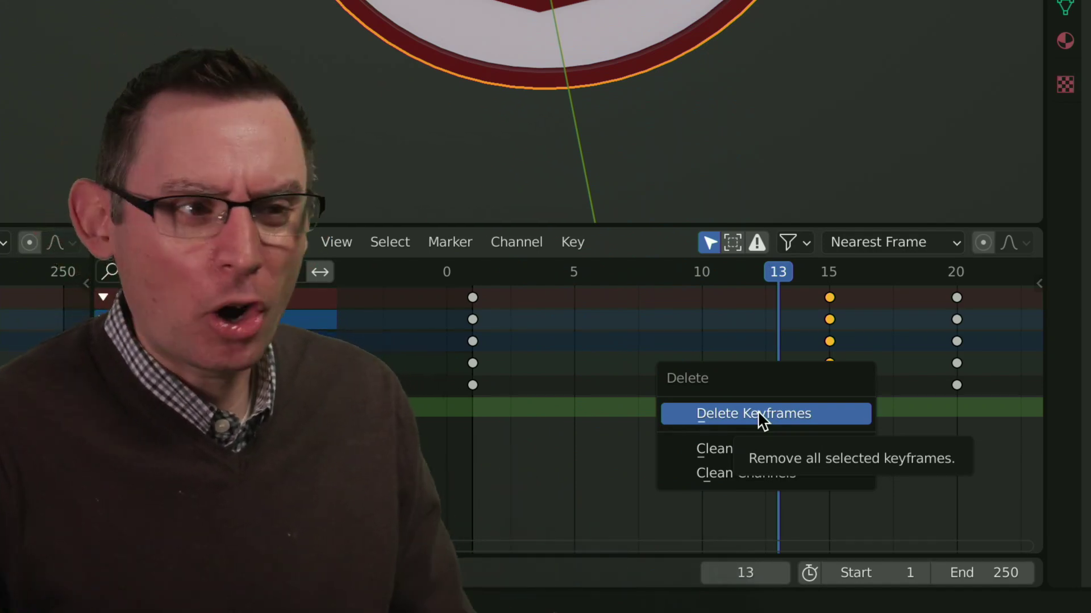
pyautogui.click(827, 419)
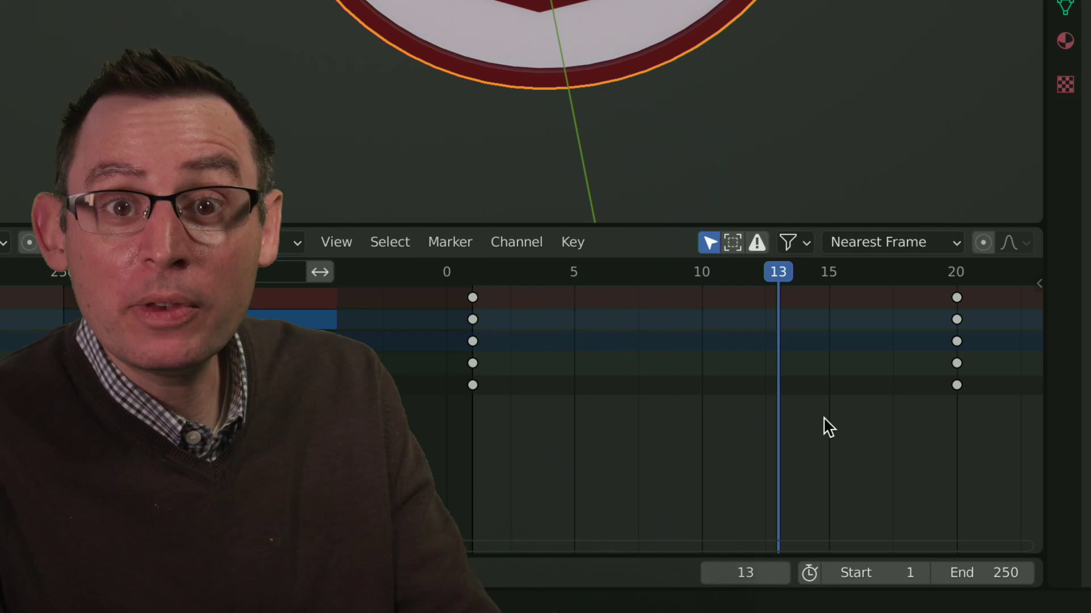
# - Review the badge's remaining slide by moving back toward the start and briefly playing the animation, stopping at frame 4
pyautogui.moveTo(784, 278); pyautogui.dragTo(600, 298)
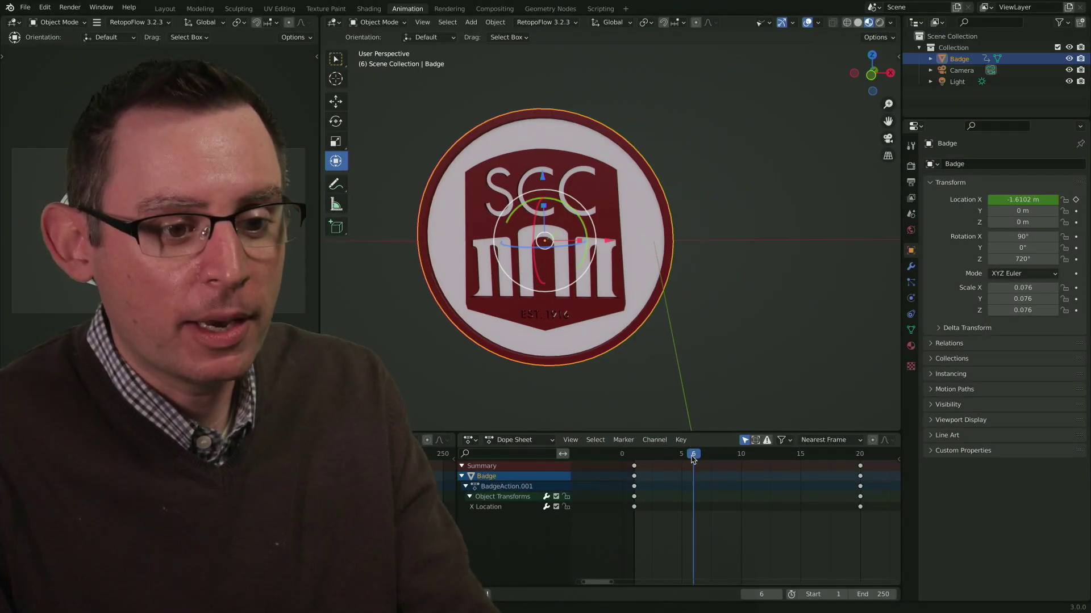
pyautogui.moveTo(693, 459); pyautogui.dragTo(646, 458)
pyautogui.press('space')
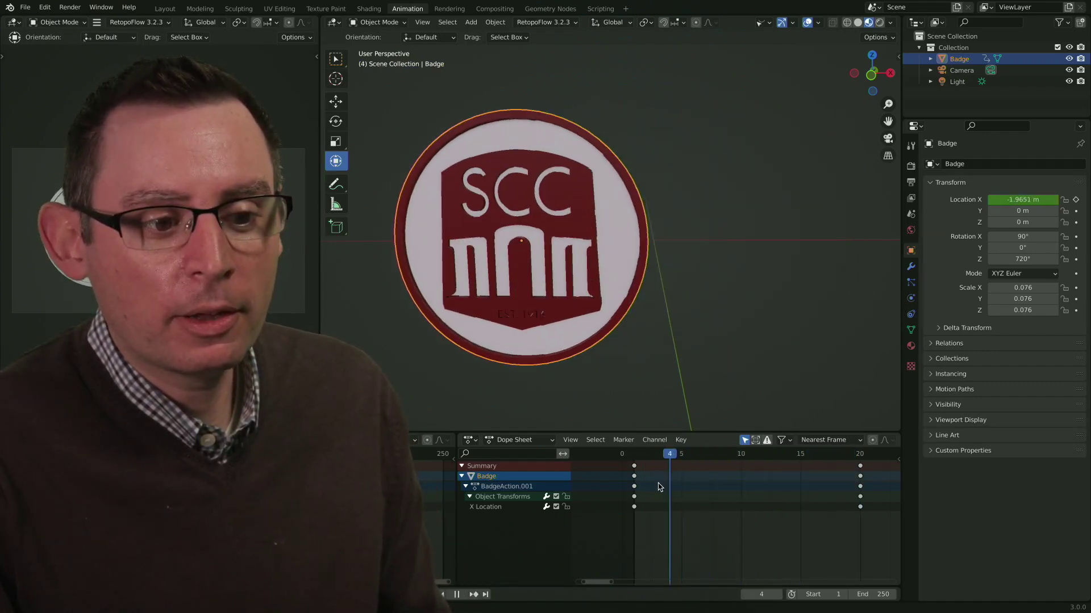
pyautogui.press('space')
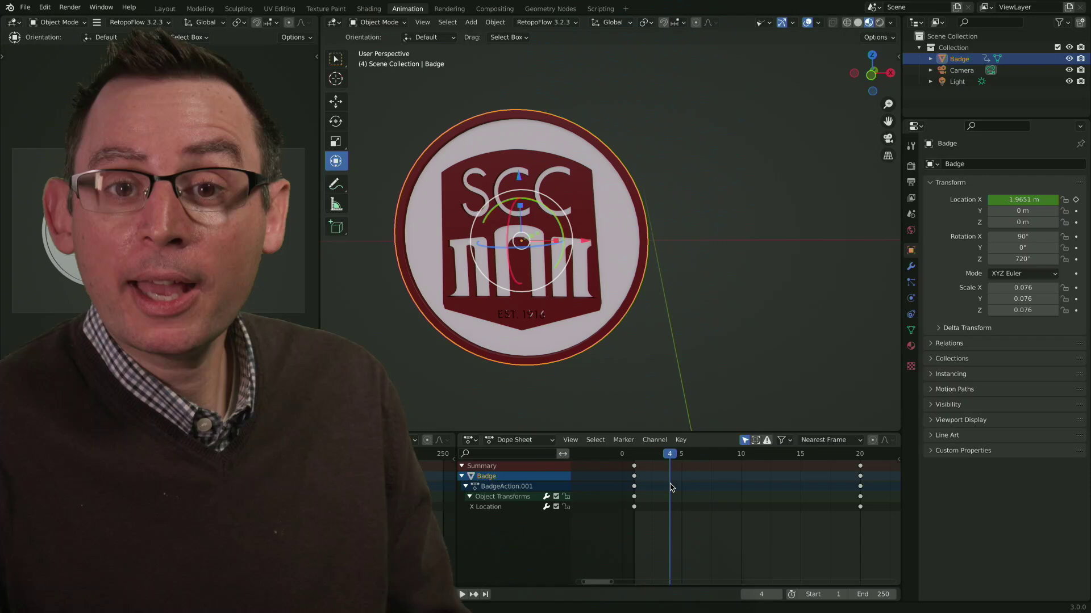